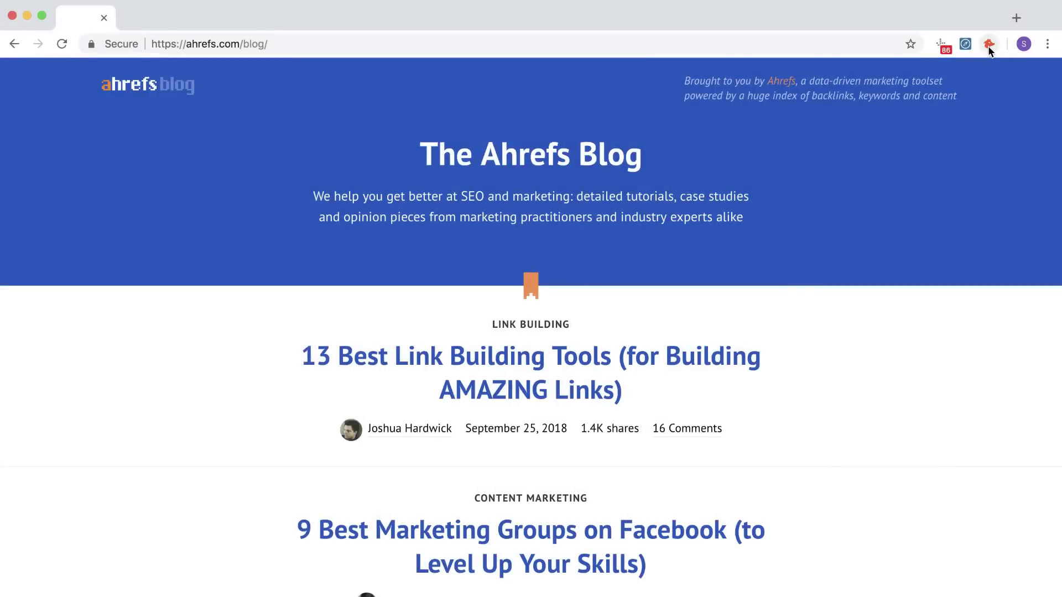
Run Hunter on the Ahrefs site and scroll through its list of known email addresses
left_click(988, 46)
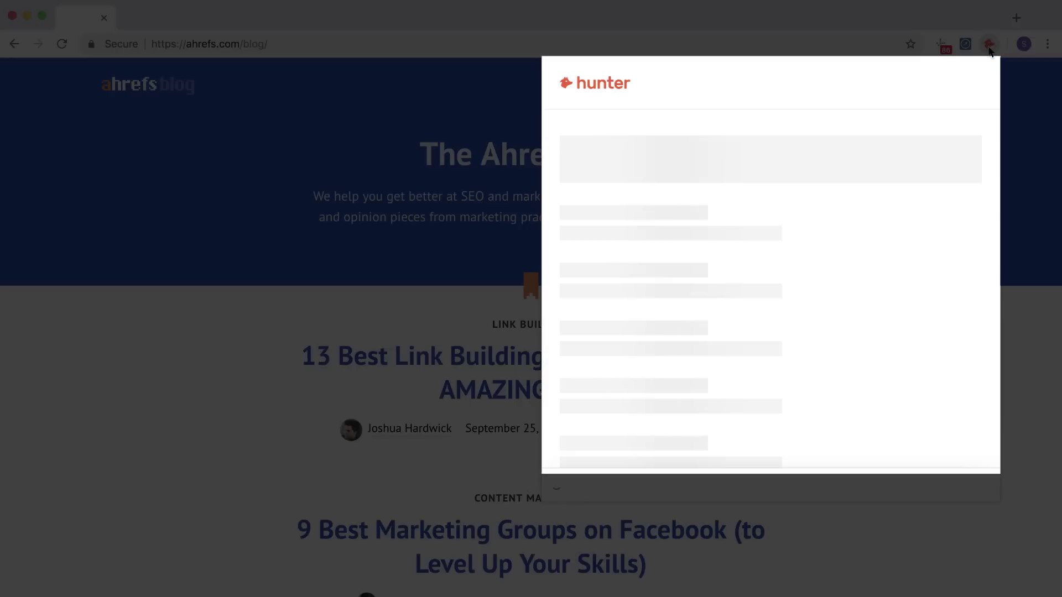
scroll(891, 202, "down", 7)
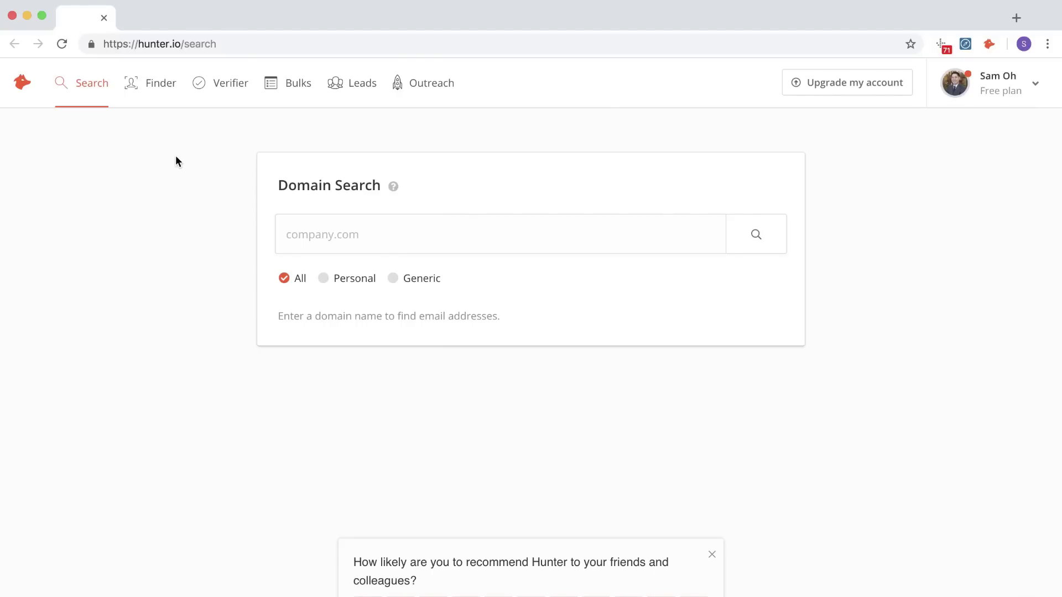
Use Hunter's Email Finder to look up the target person's full name at ahrefs.com
left_click(160, 86)
left_click(378, 250)
type("Sam Oh")
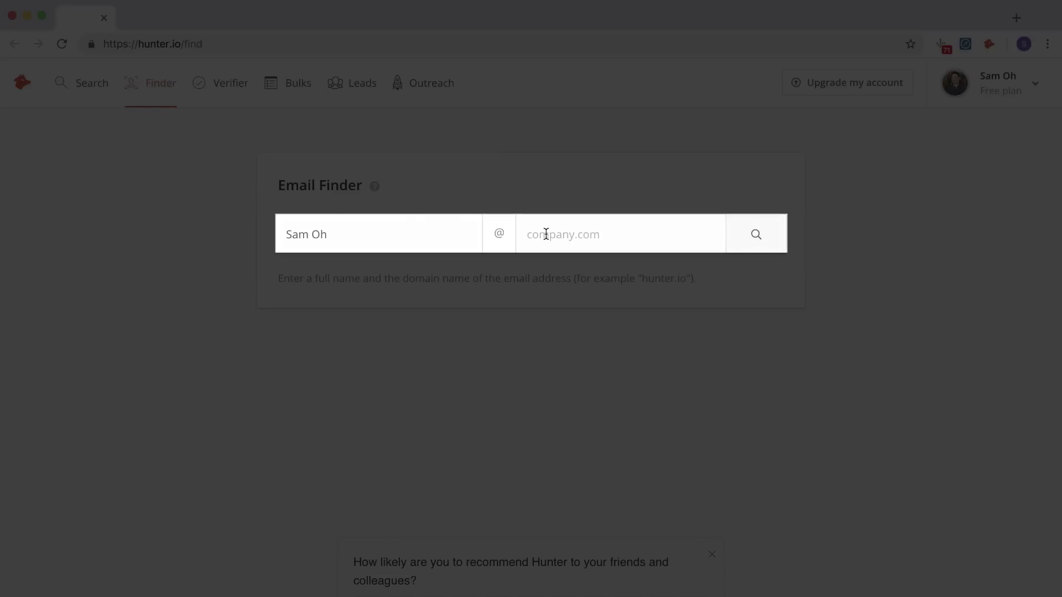
key("Return")
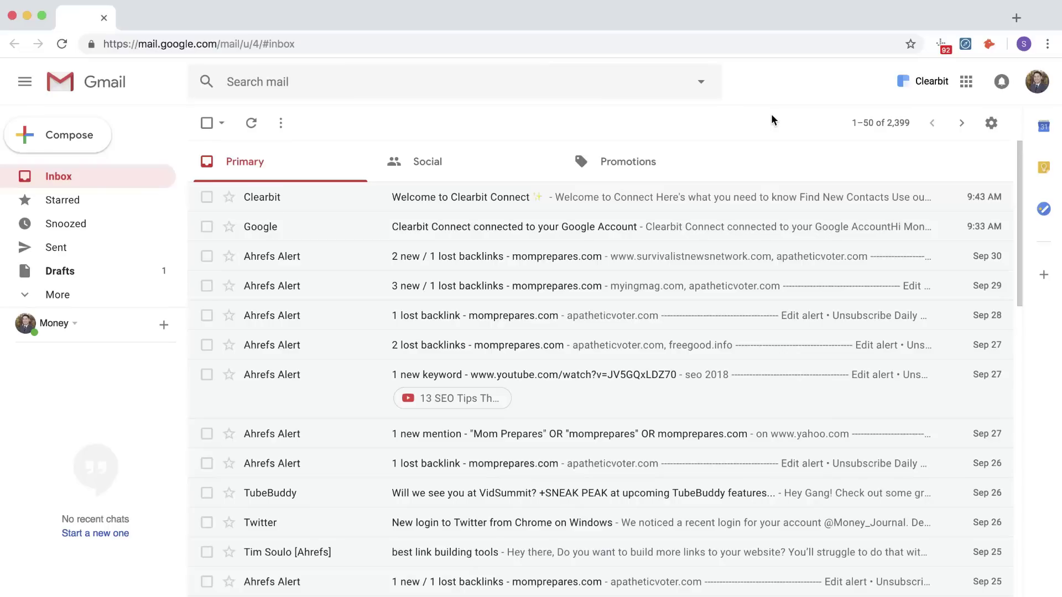
In Clearbit Connect's Find Emails, choose the company Ahrefs and pull up the target person's email
left_click(923, 82)
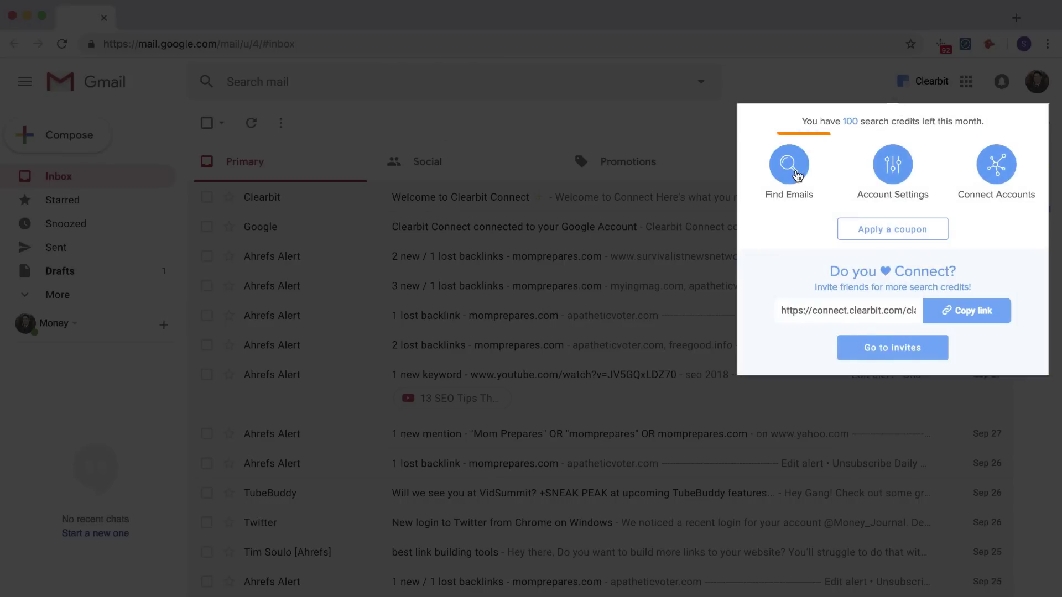
left_click(796, 174)
type("ah")
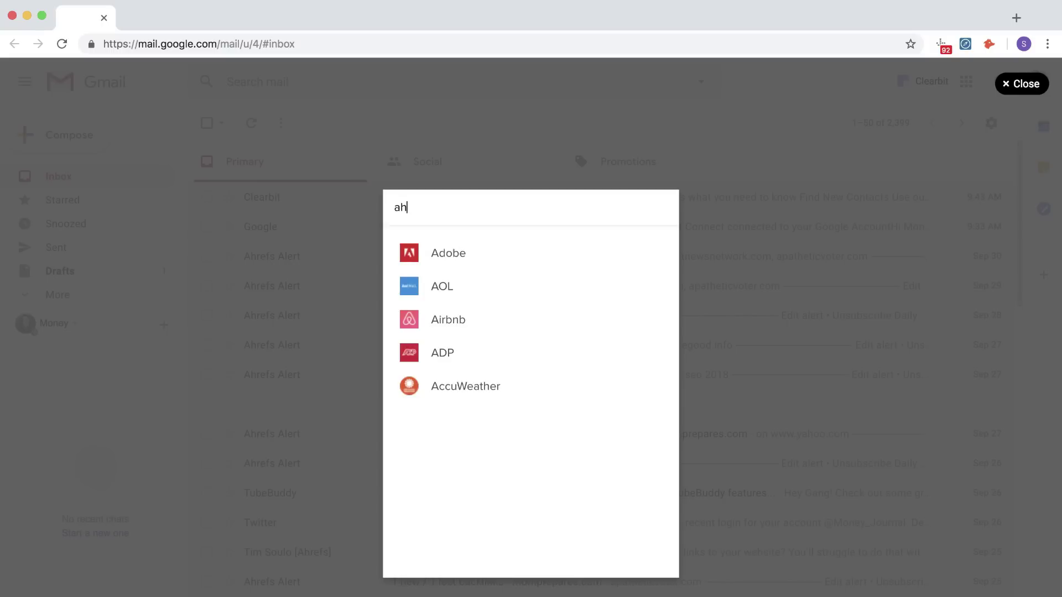
type("refs")
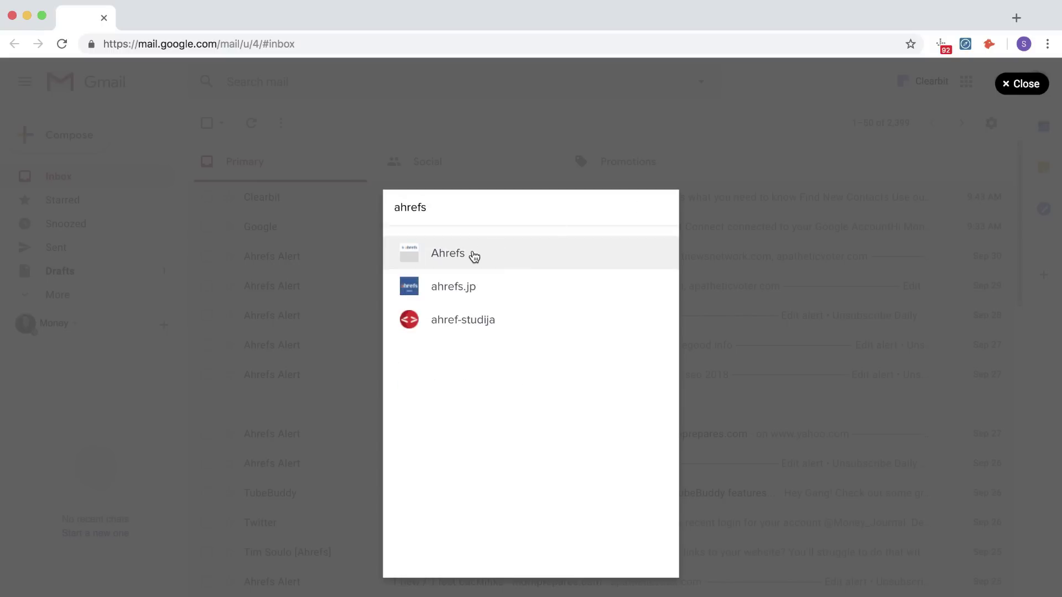
left_click(471, 256)
type("Sam oh")
left_click(449, 253)
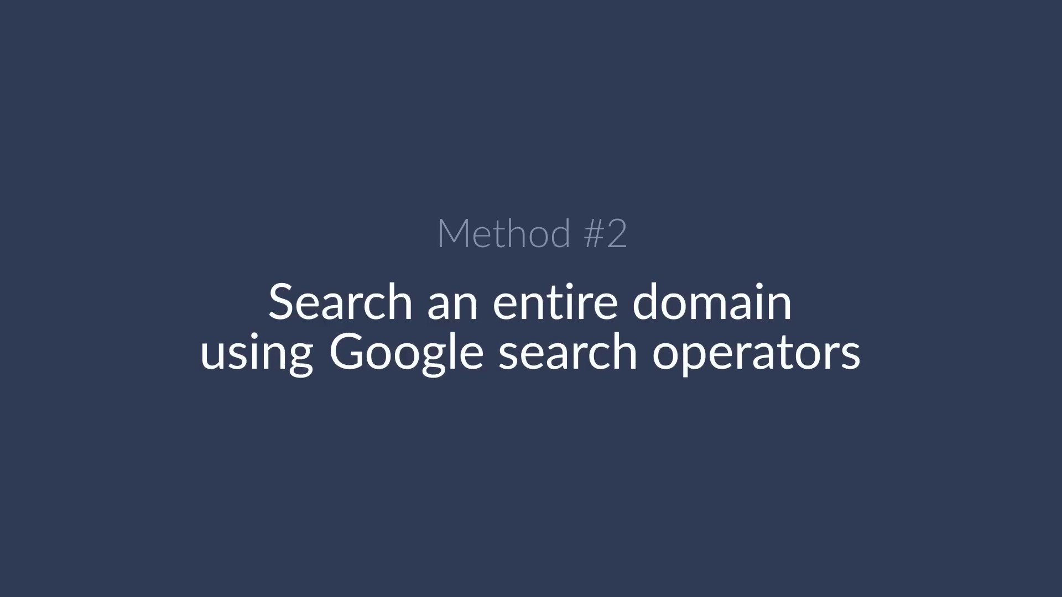
Google a site: query on the Twitter status URL for "gmail.com" OR "yahoo.com" OR "hotmail.com"
type("site:mo")
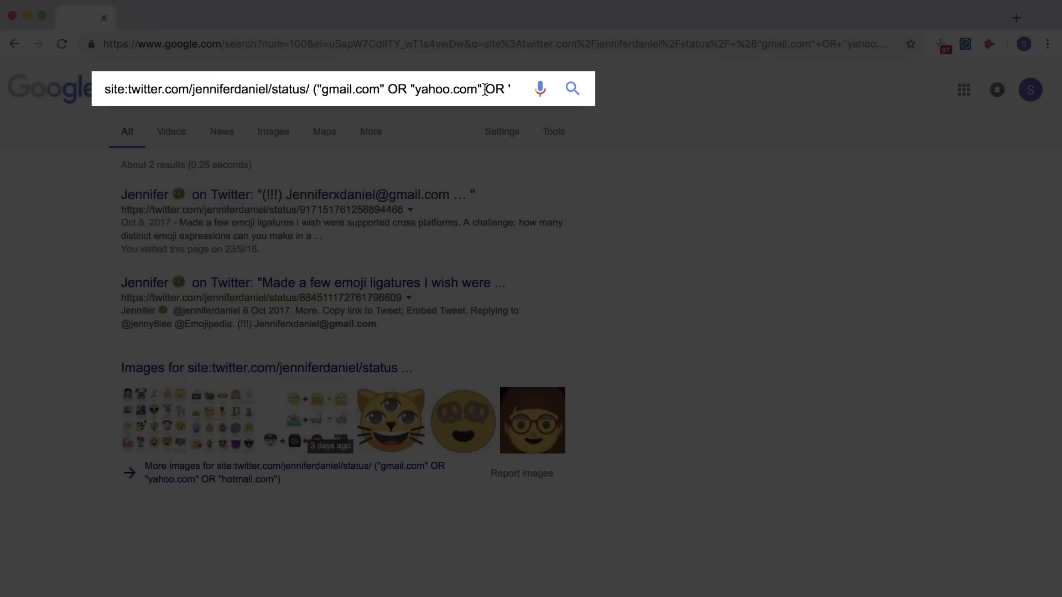
Show the end of the site: query and highlight the Gmail address exposed in the tweet results
key("Right")
key("Right")
key("Right")
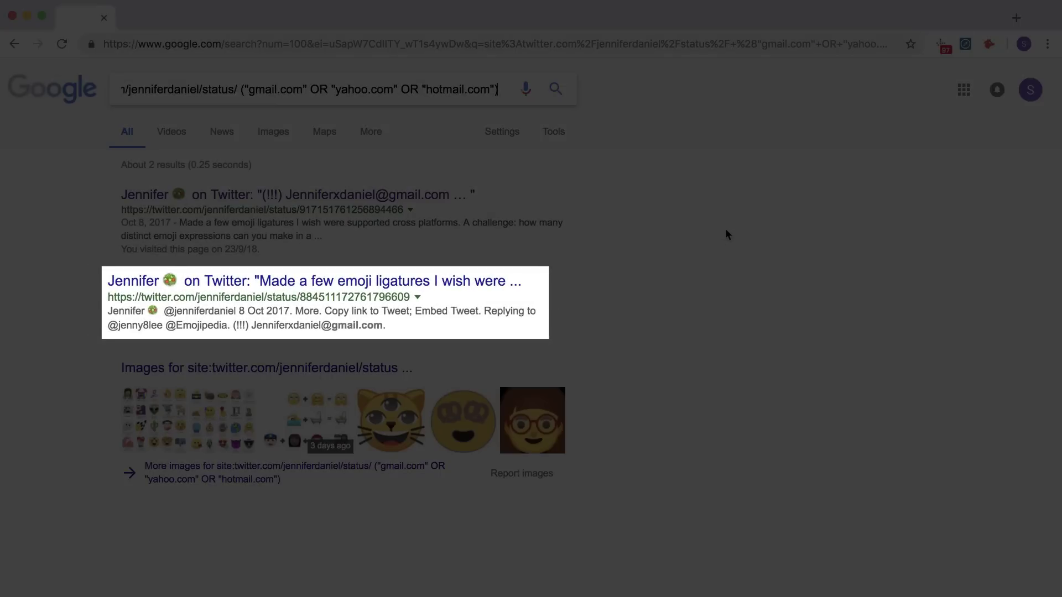
left_click(717, 230)
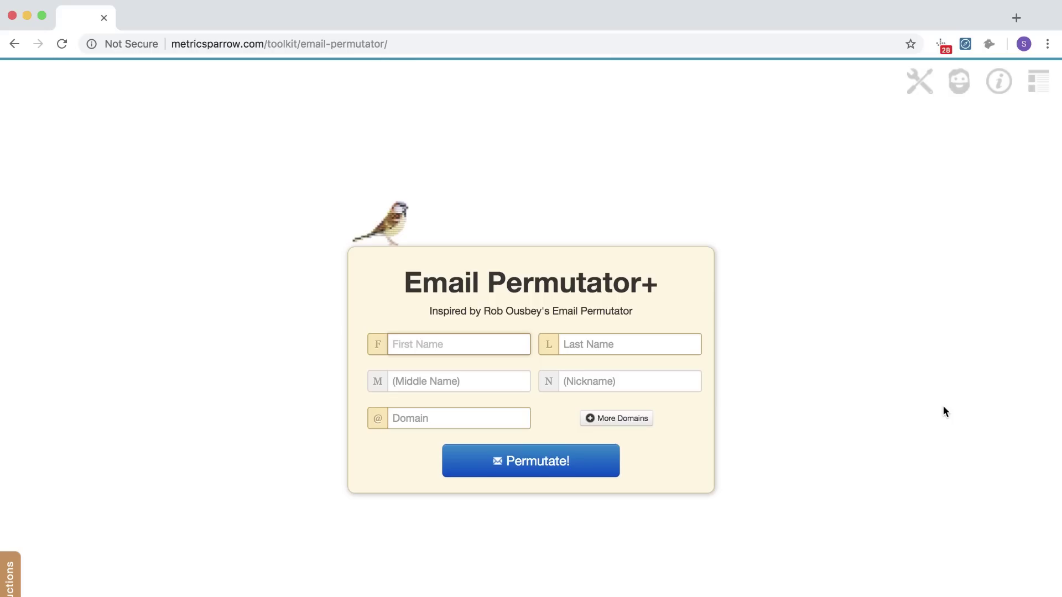
Permutate the person's first and last name over ahrefs.com and moneyjournal.com into 68 guesses and copy them
type("Sam")
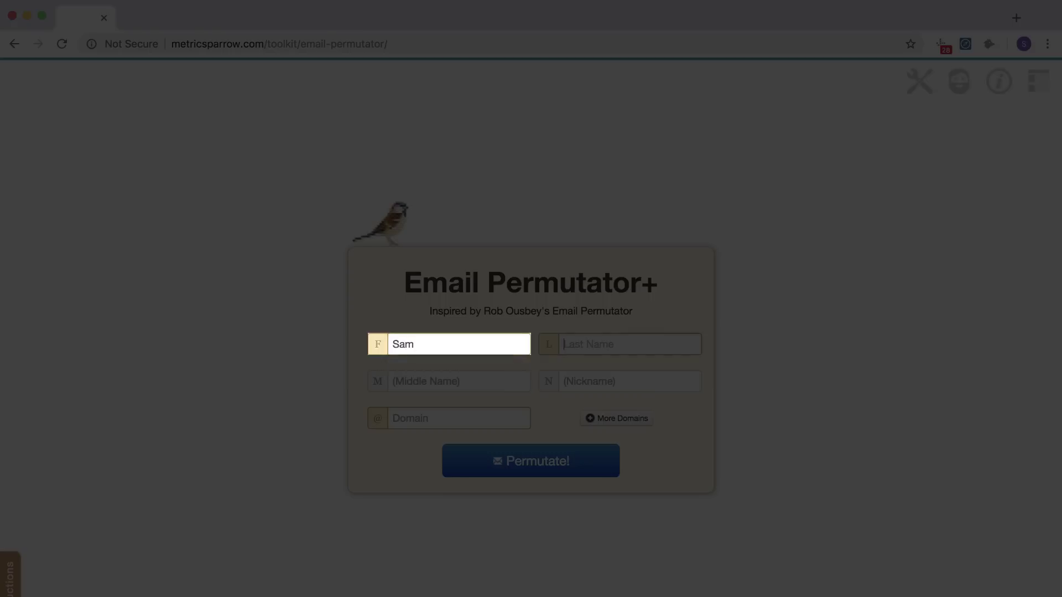
key("Tab")
type("Oh")
key("Escape")
key("Tab")
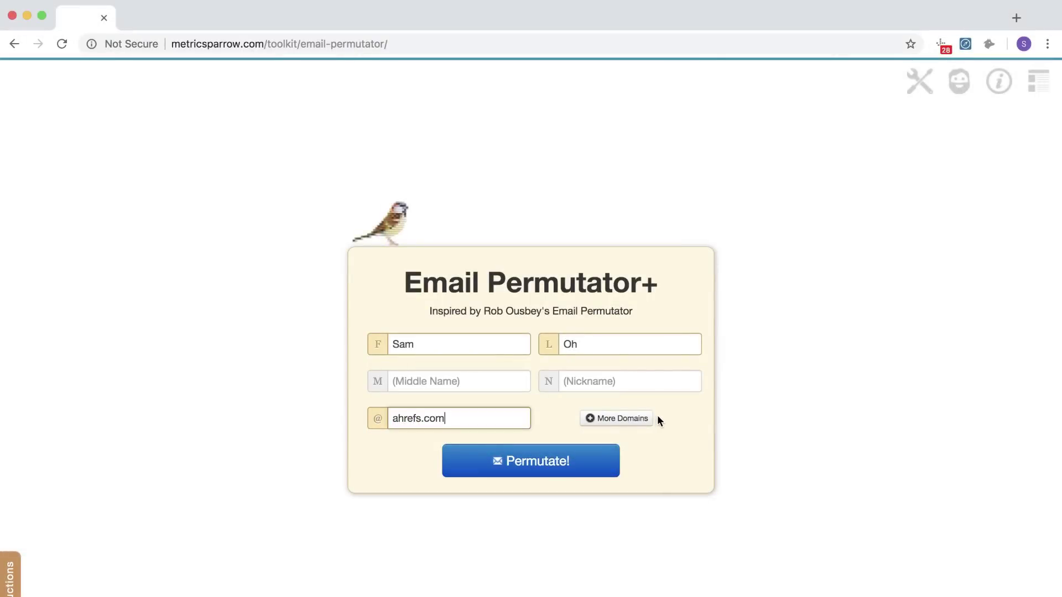
left_click(617, 419)
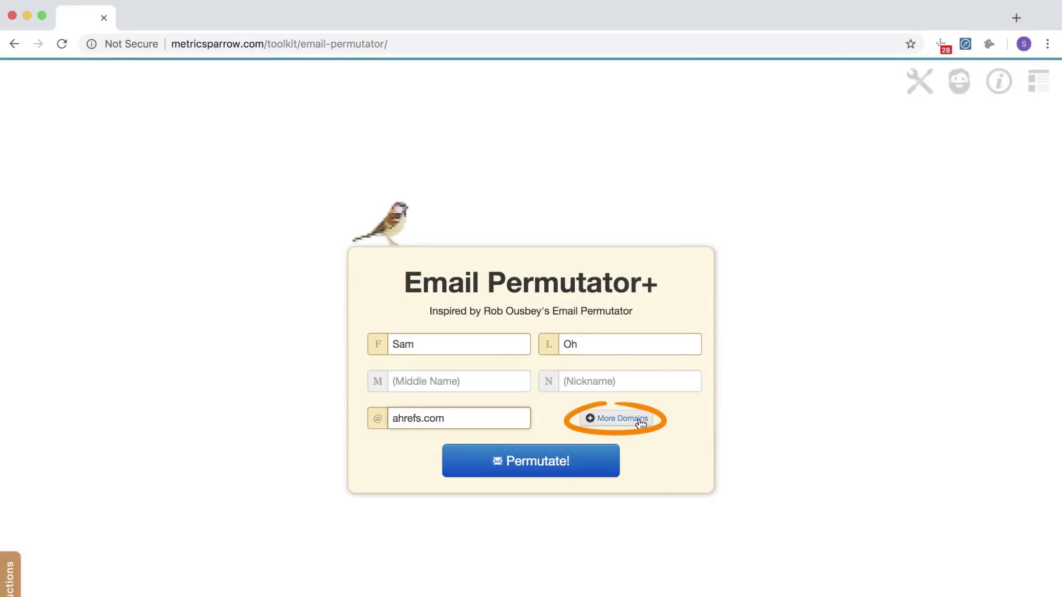
type("moneyjournal.com")
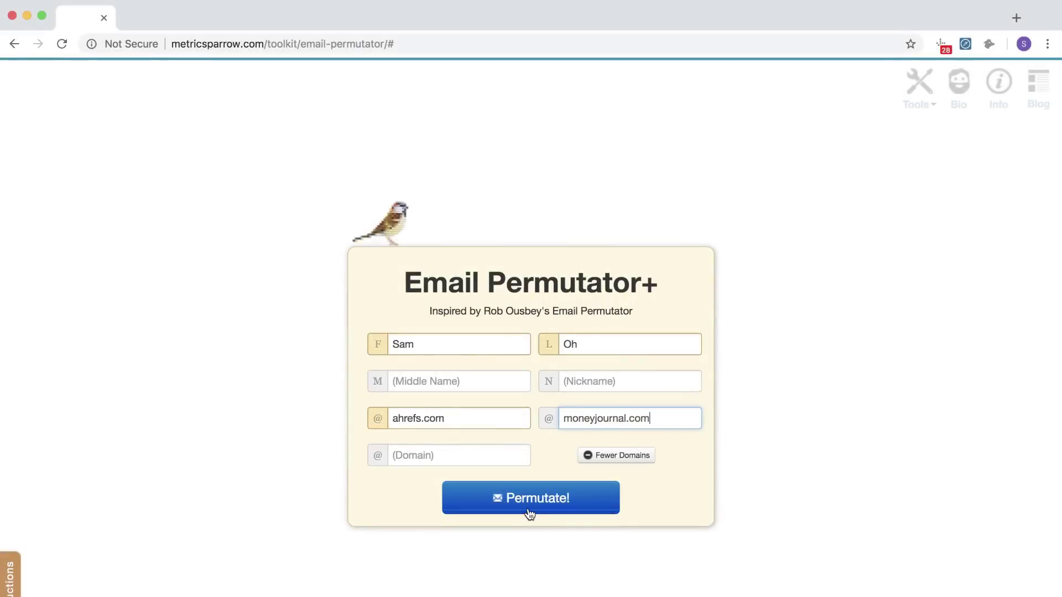
left_click(559, 508)
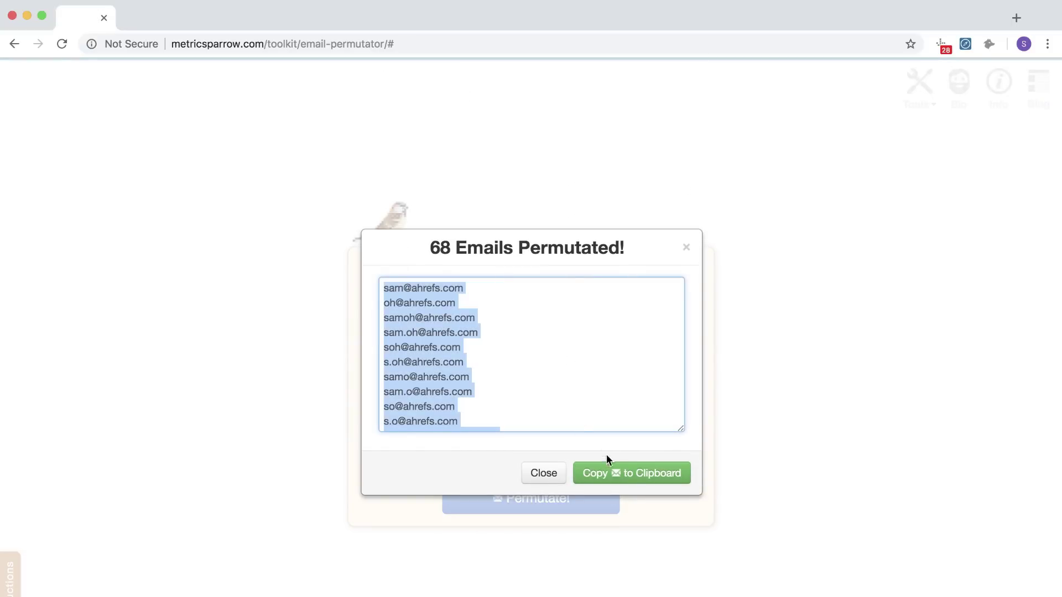
left_click(632, 475)
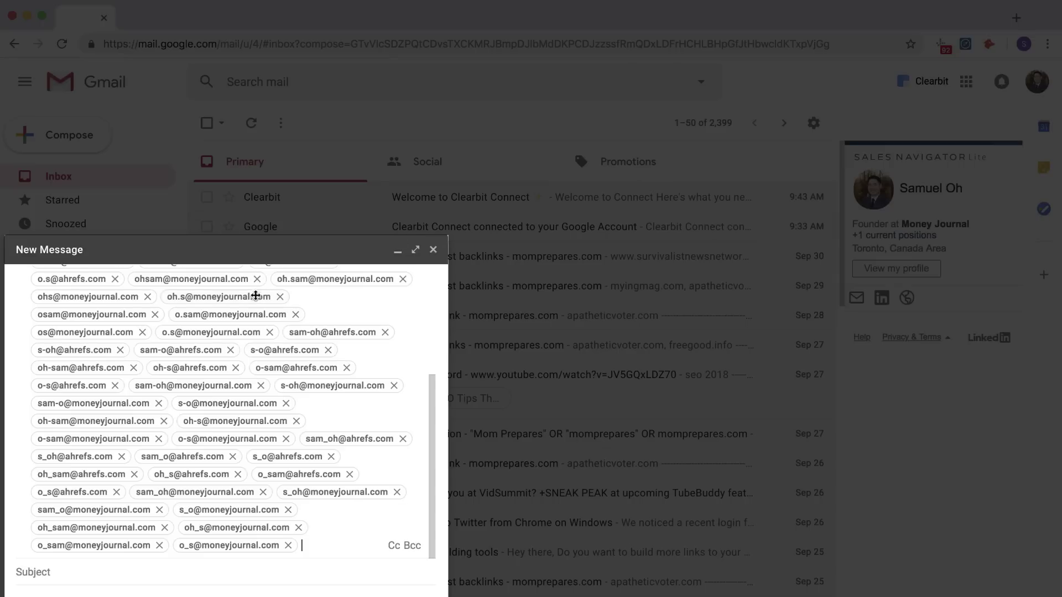
Check the pasted recipients to find the guessed address linked to a LinkedIn profile
scroll(331, 359, "up", 5)
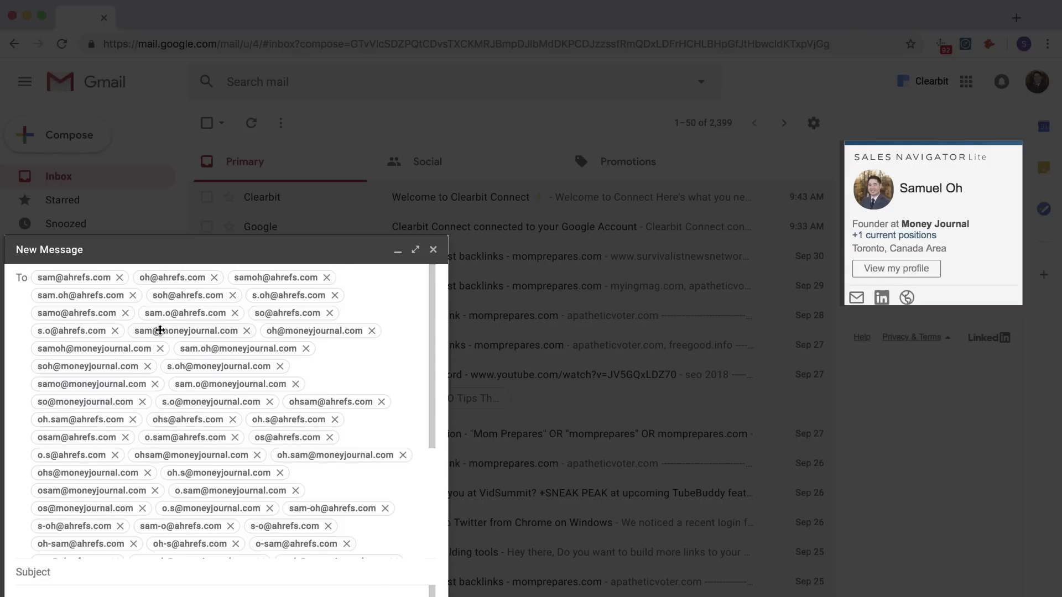
mouse_move(160, 330)
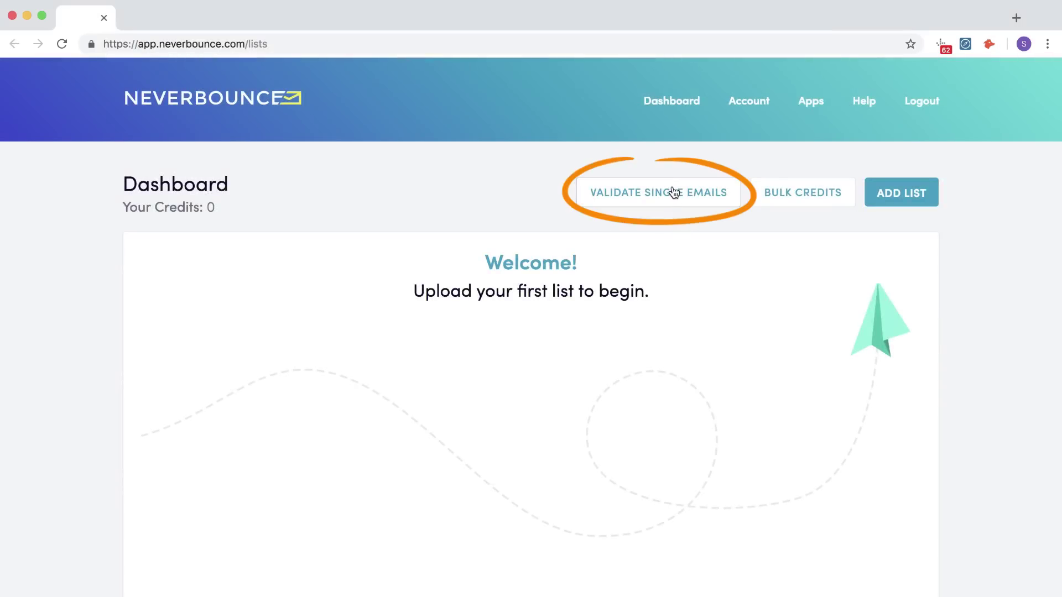
Validate the guessed moneyjournal.com address with NeverBounce's single-email check, then view its integration Apps
left_click(672, 188)
left_click(646, 176)
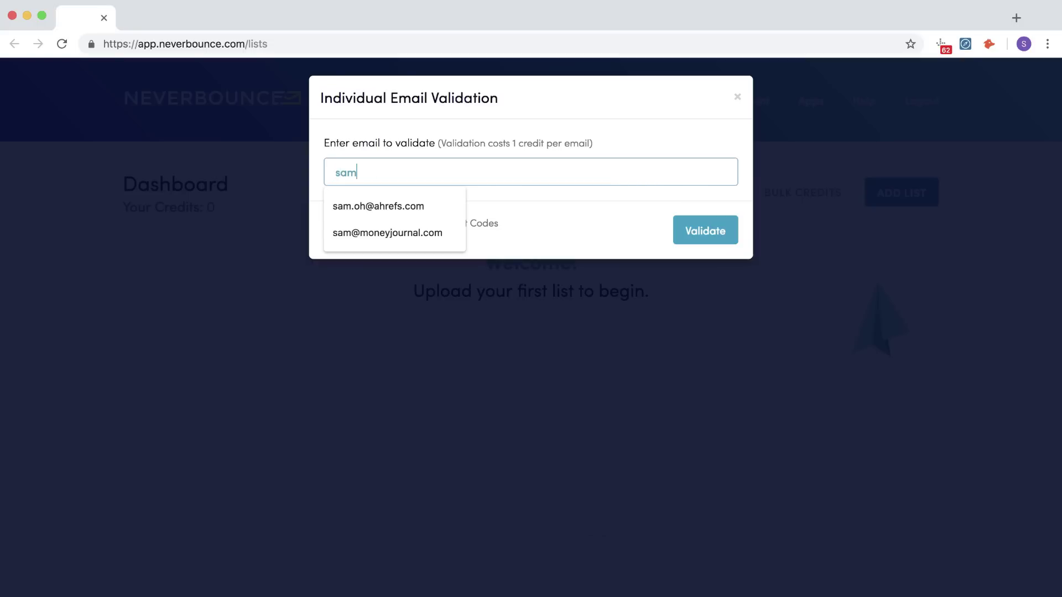
key("Down")
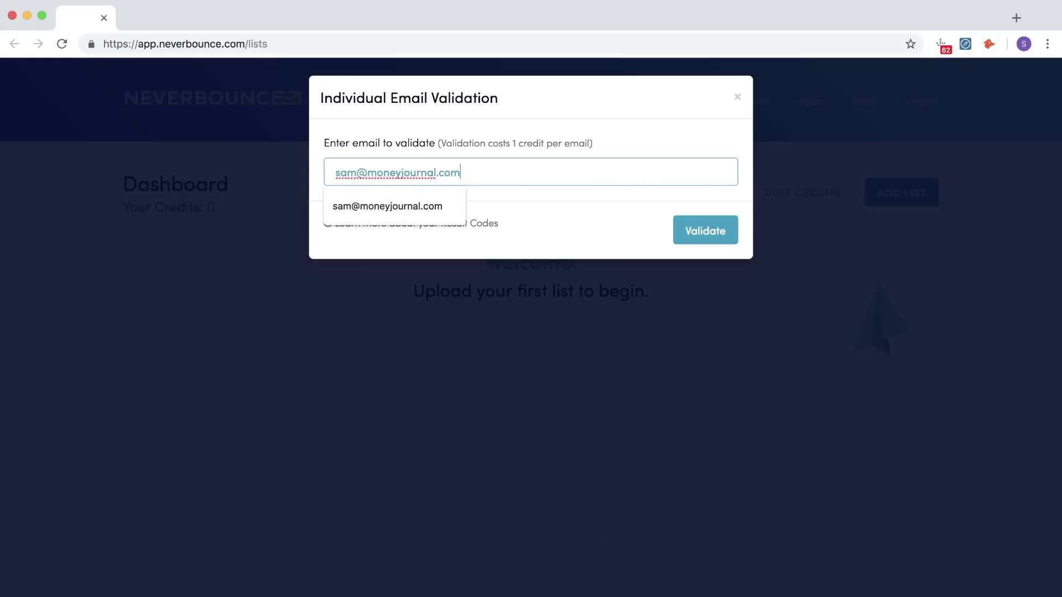
key("Return")
key("Return")
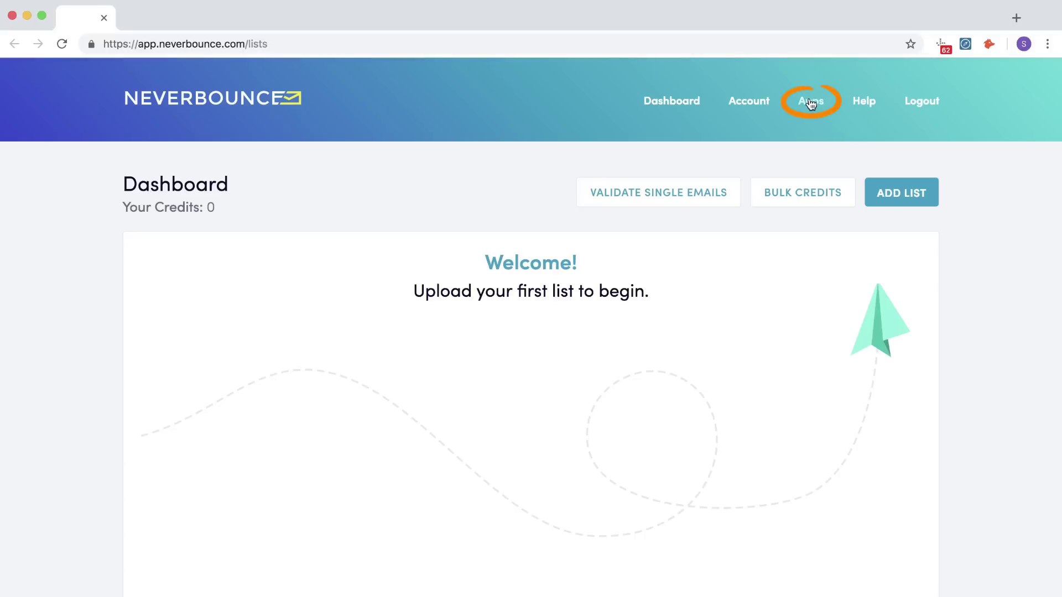
left_click(810, 103)
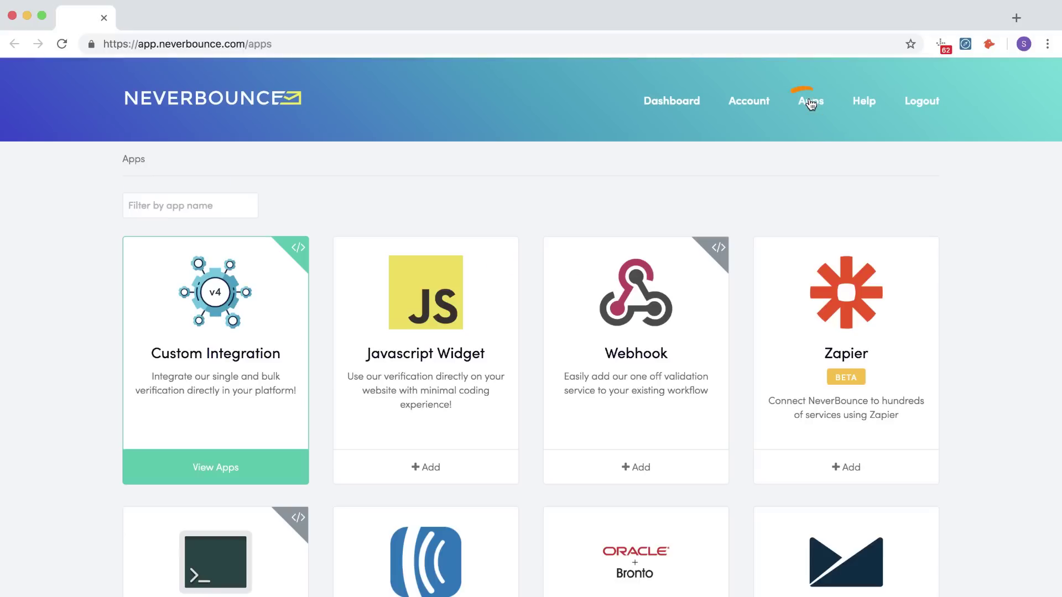